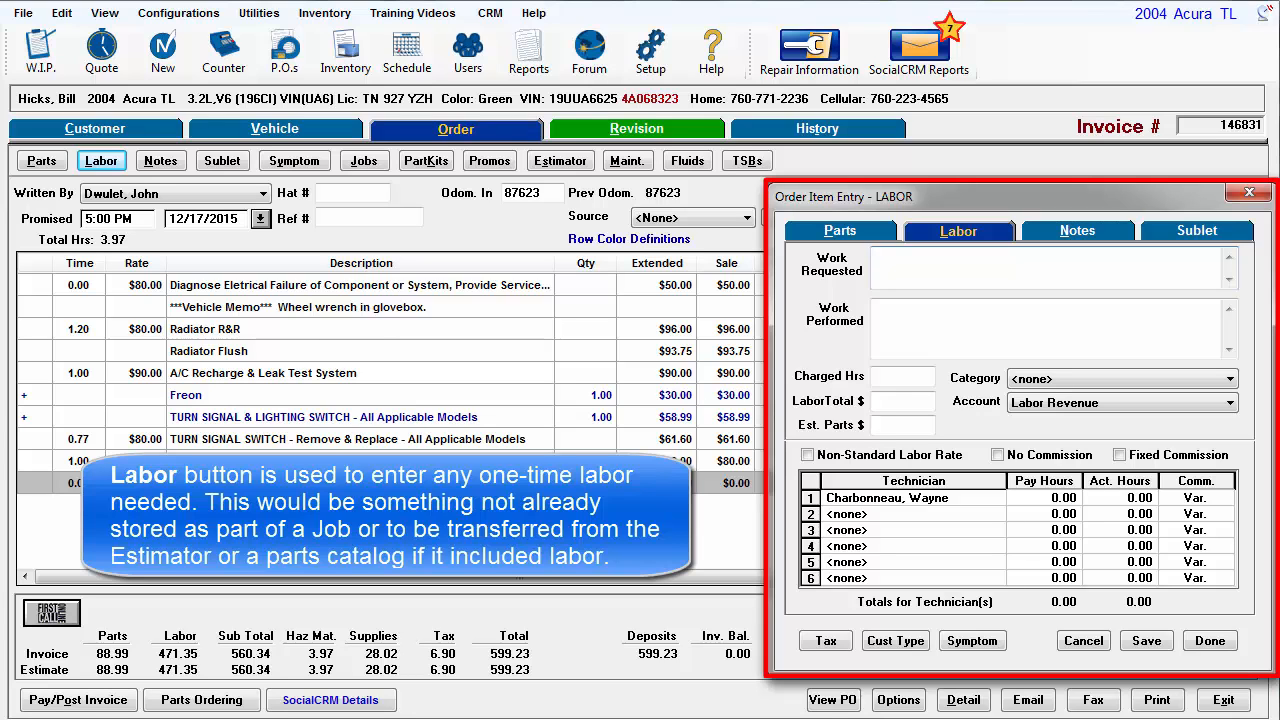
- Enter 'Oil and filter change' as the work requested and paste 'Perform LOF, check tire pressure, top off fluids' as work performed
text(0il and filter chan)
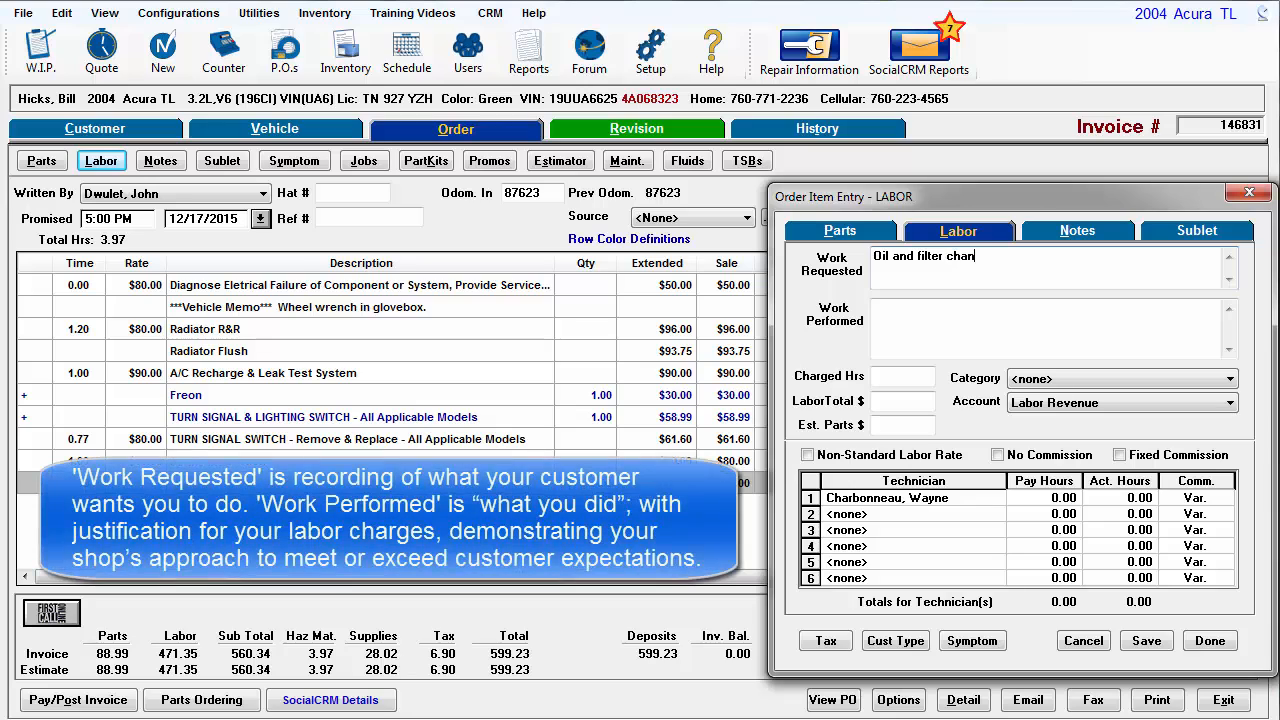
text(ge)
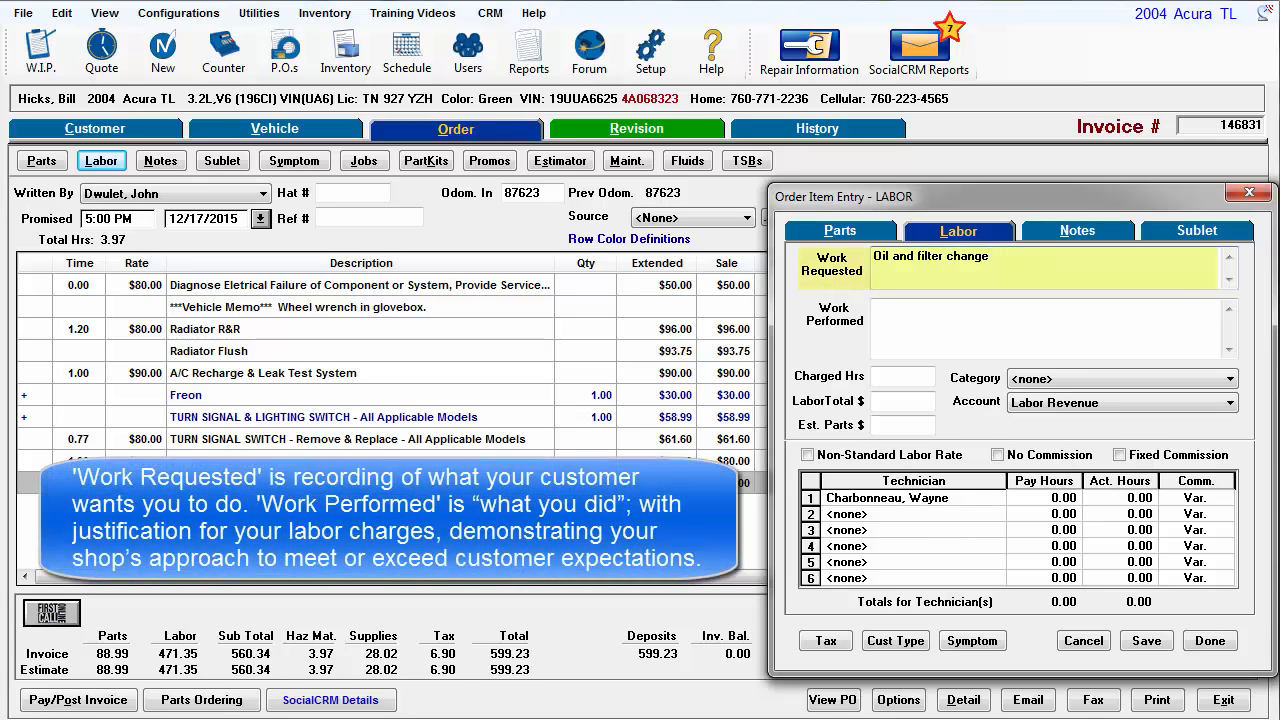
click(875, 308)
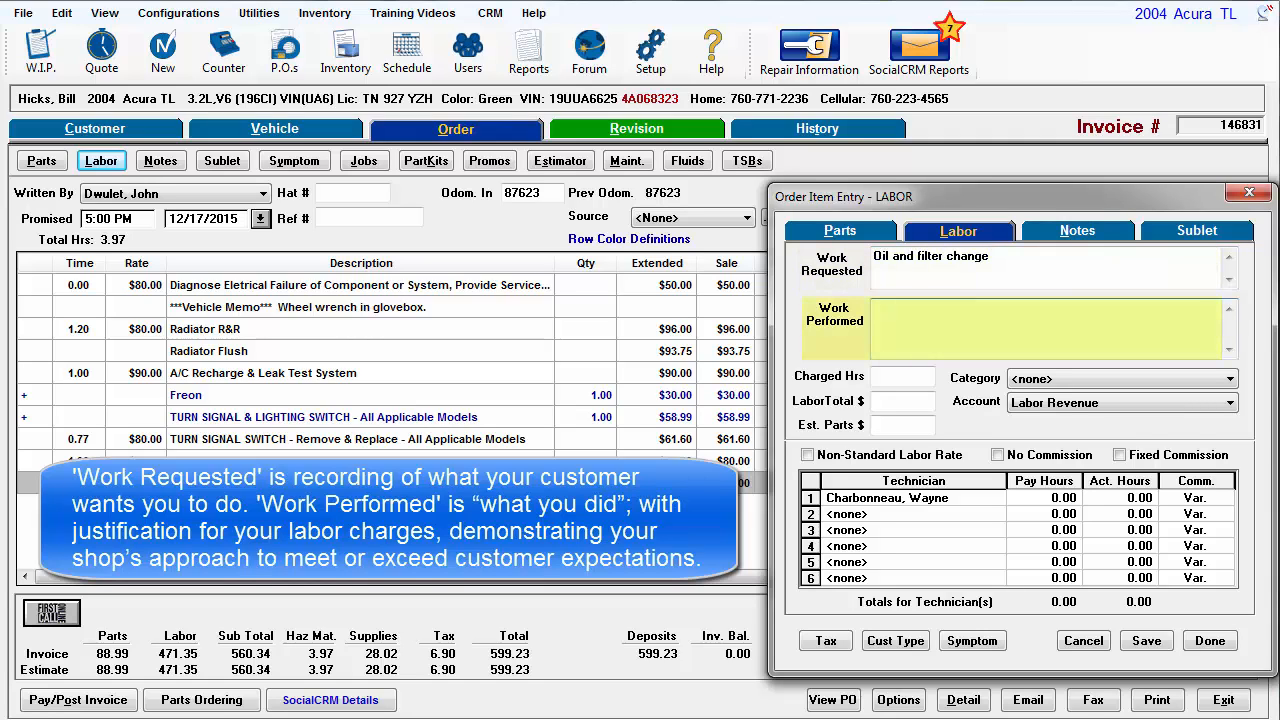
text(Perform LOF, check tire pressure, top off fluids)
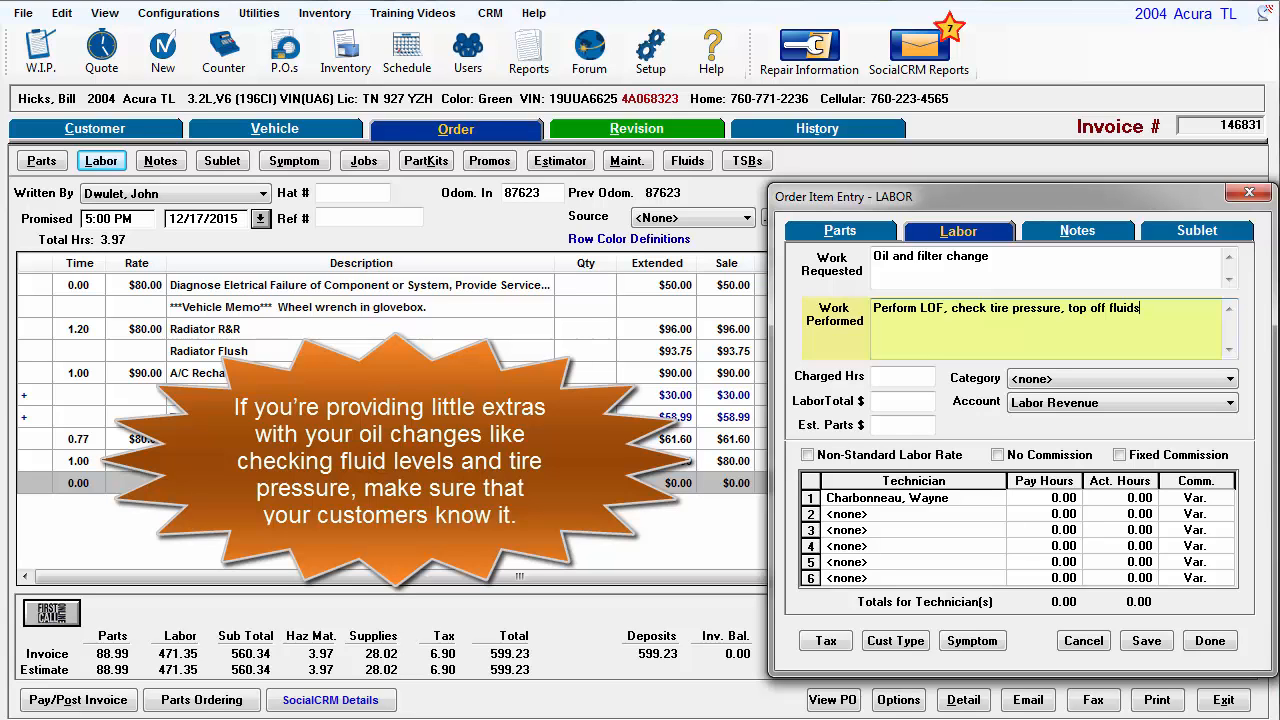
- Set the charged hours to 0.7 and inspect the technician's pay and actual hours
click(902, 377)
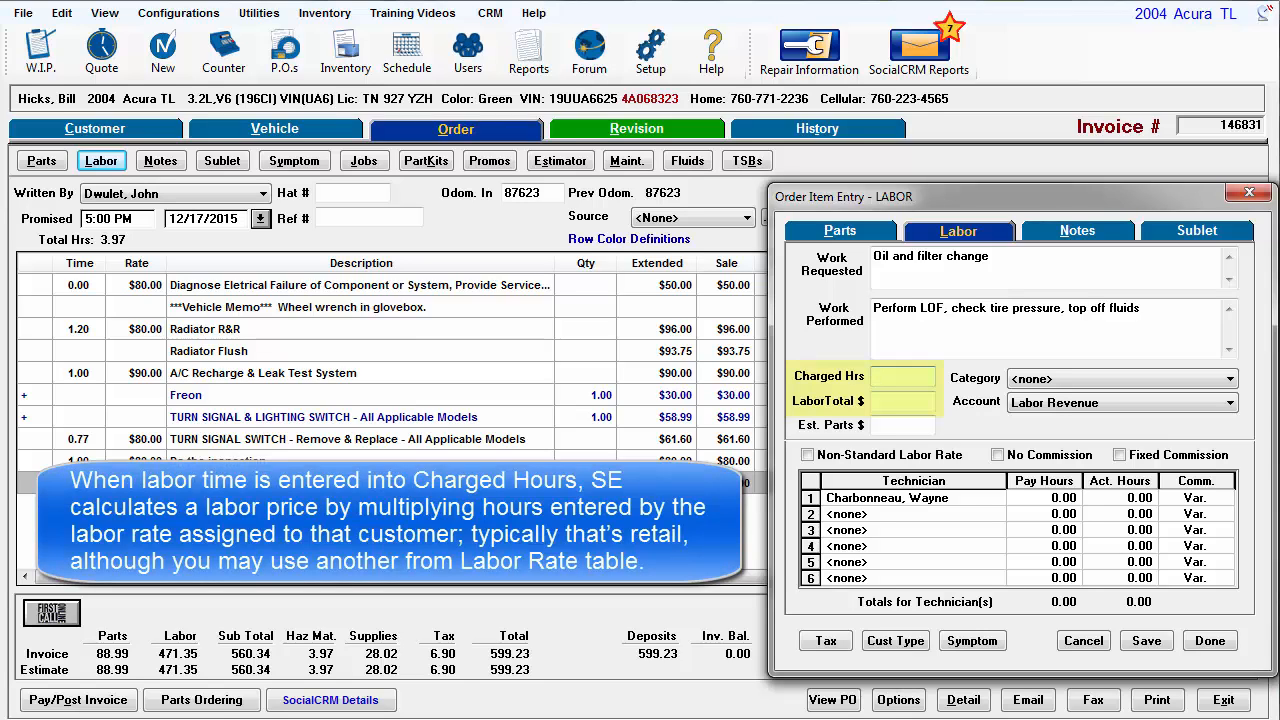
text(.7)
key(Tab)
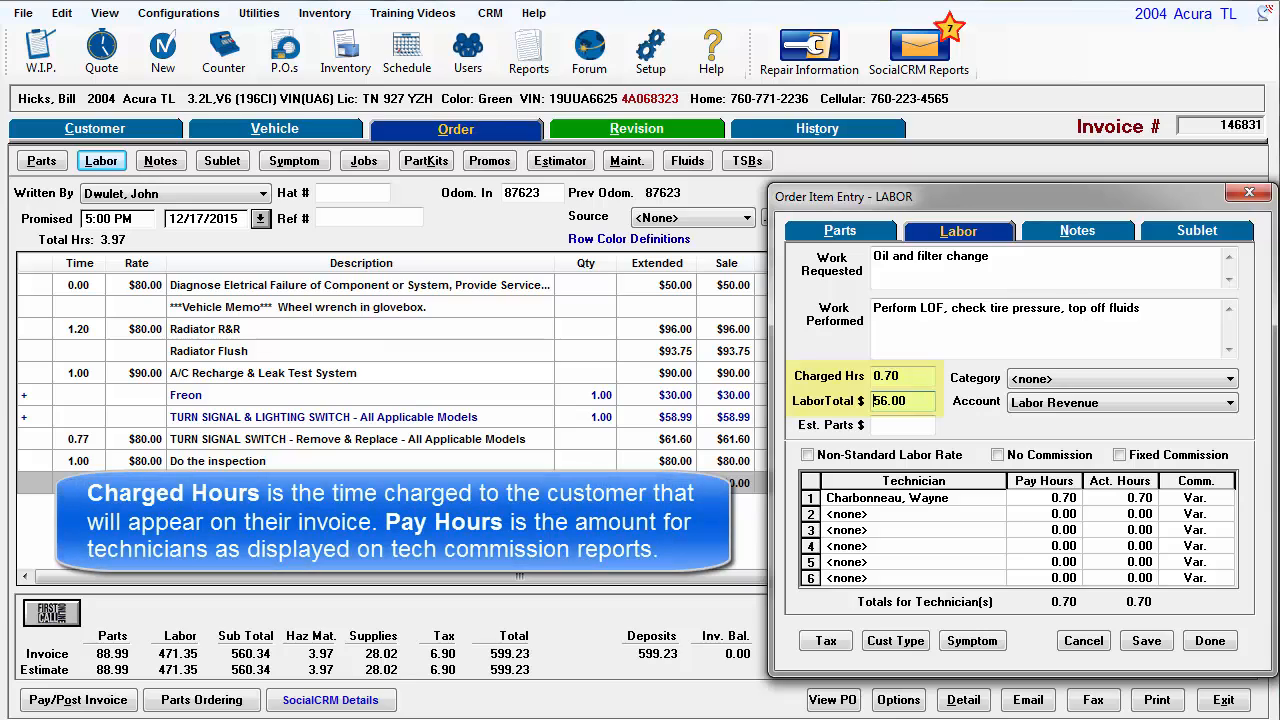
drag(920, 376, 876, 376)
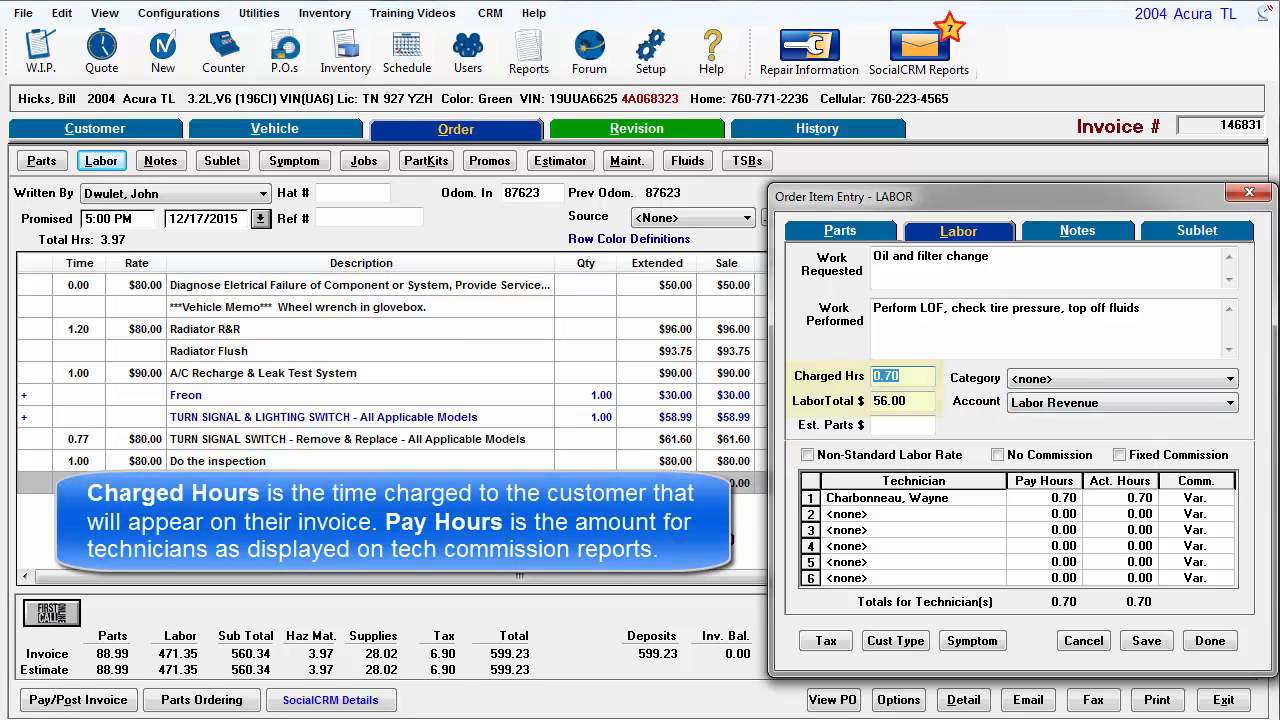
click(1062, 497)
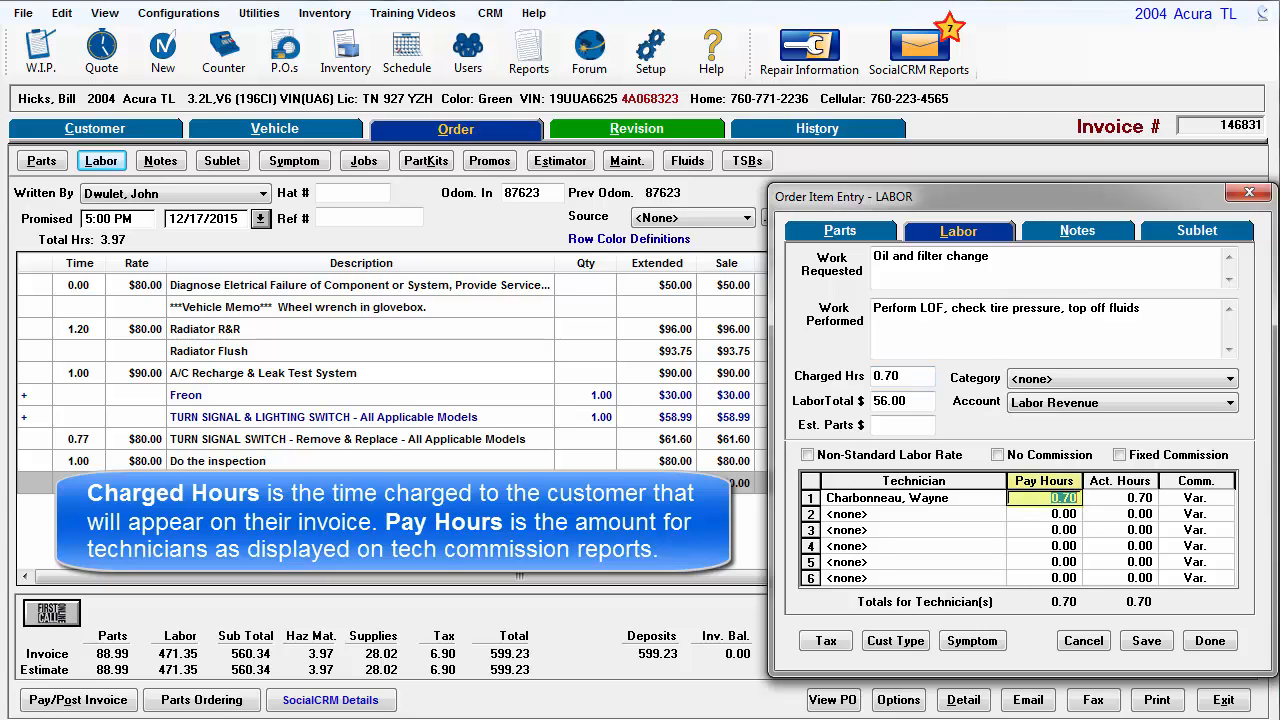
click(1142, 506)
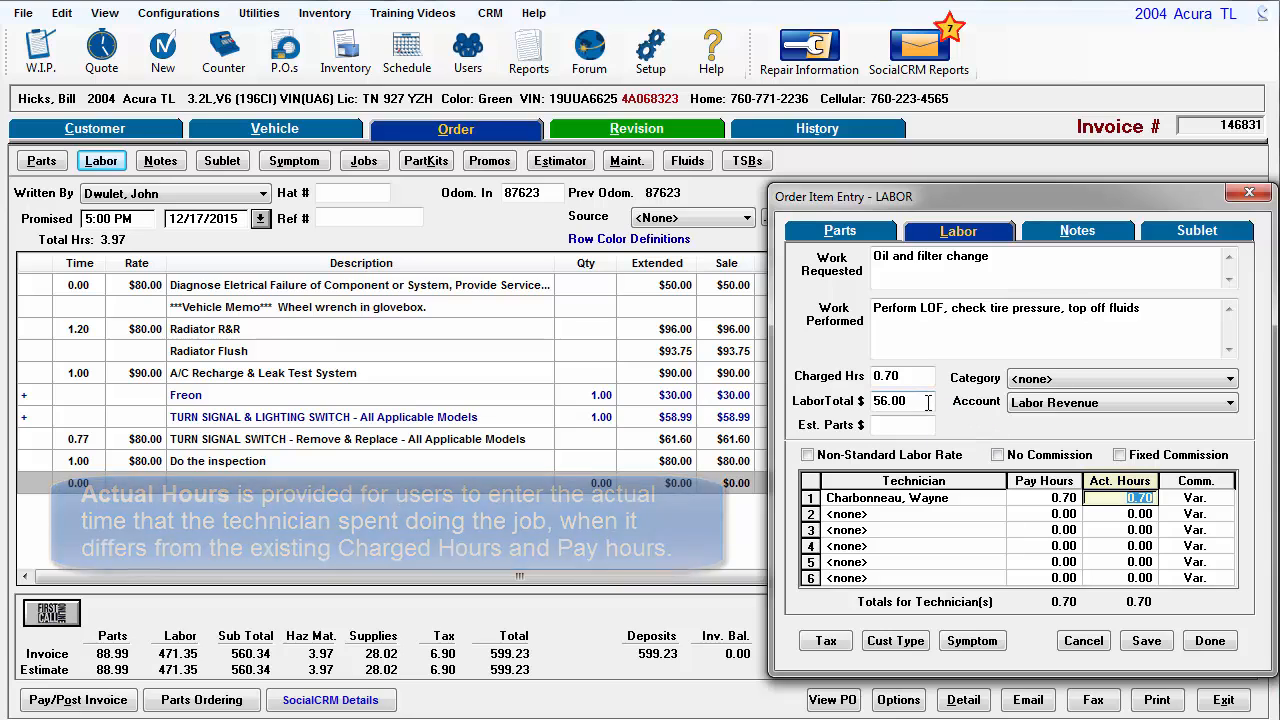
- Clear the labor total and enter a flat labor total of $24.95 instead
drag(926, 402, 850, 401)
key(Delete)
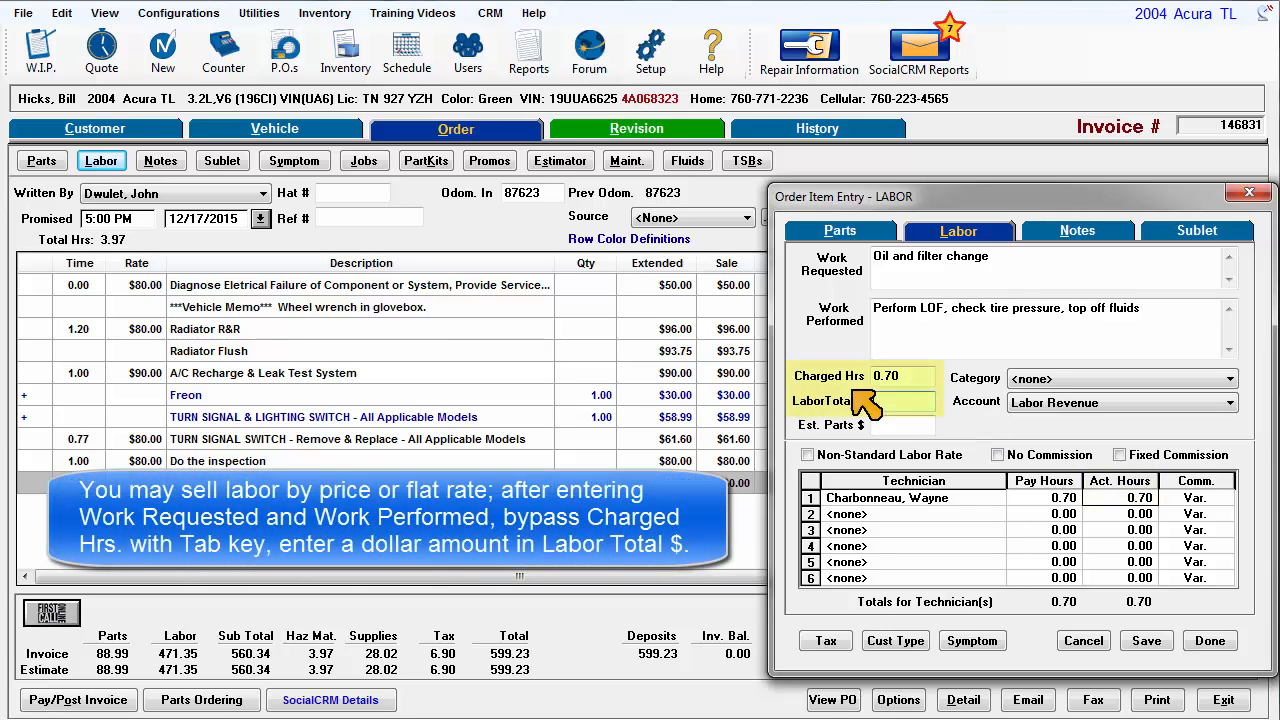
click(890, 375)
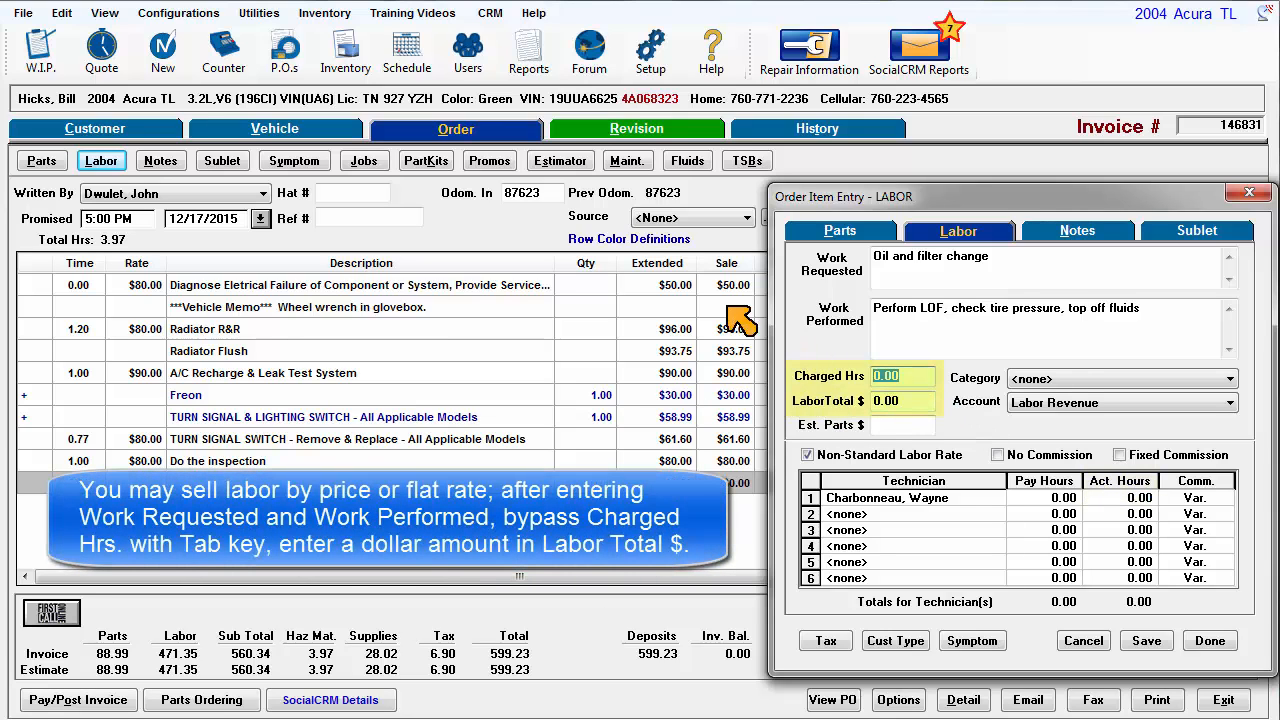
click(903, 317)
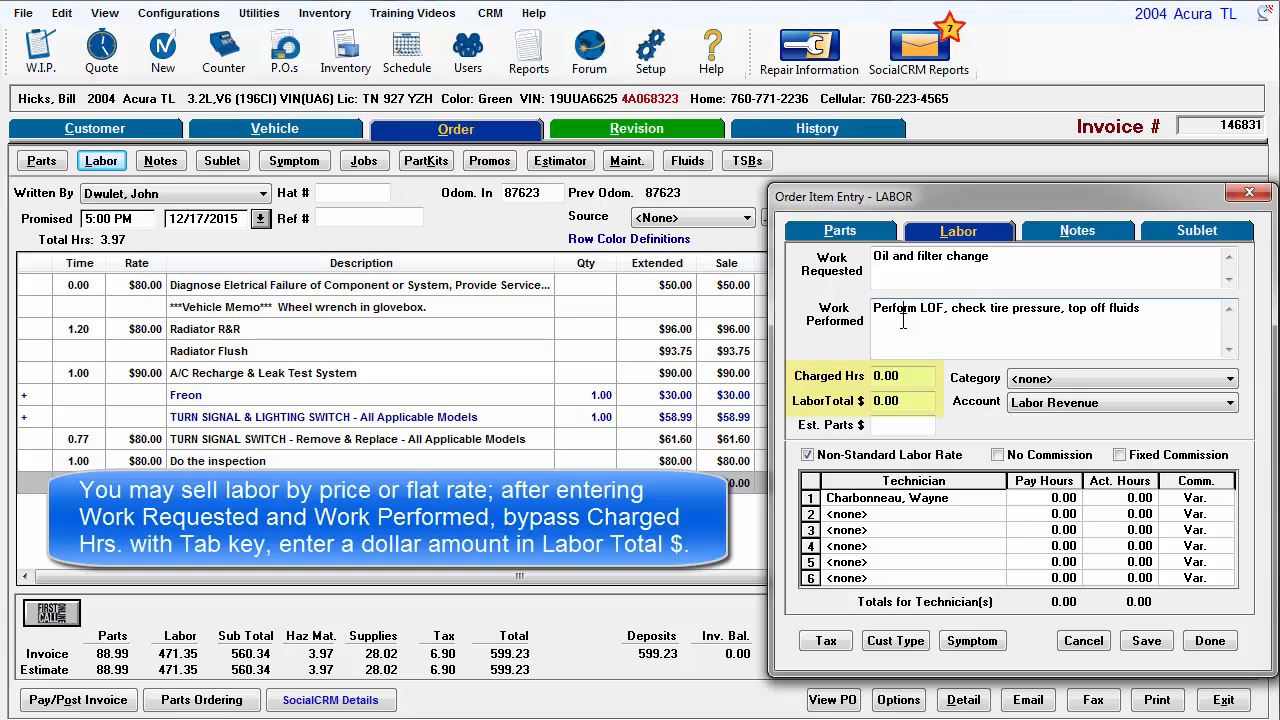
key(Tab)
key(Tab)
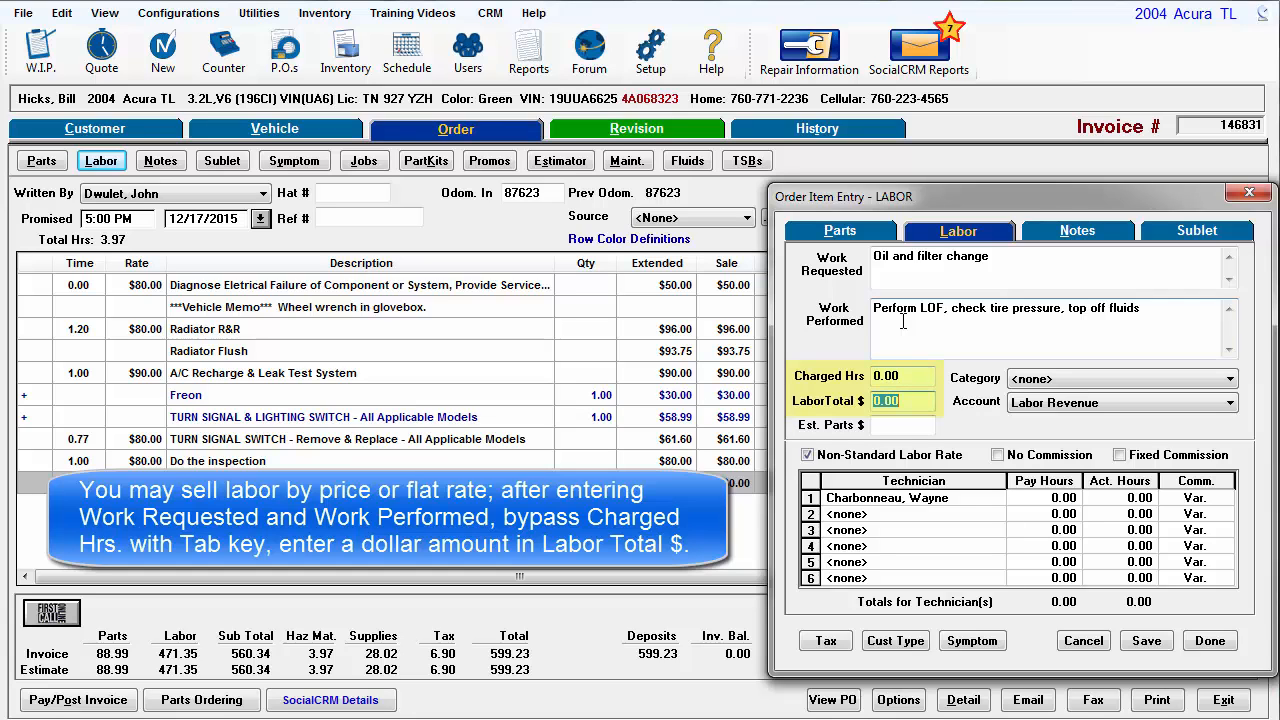
text(24.95)
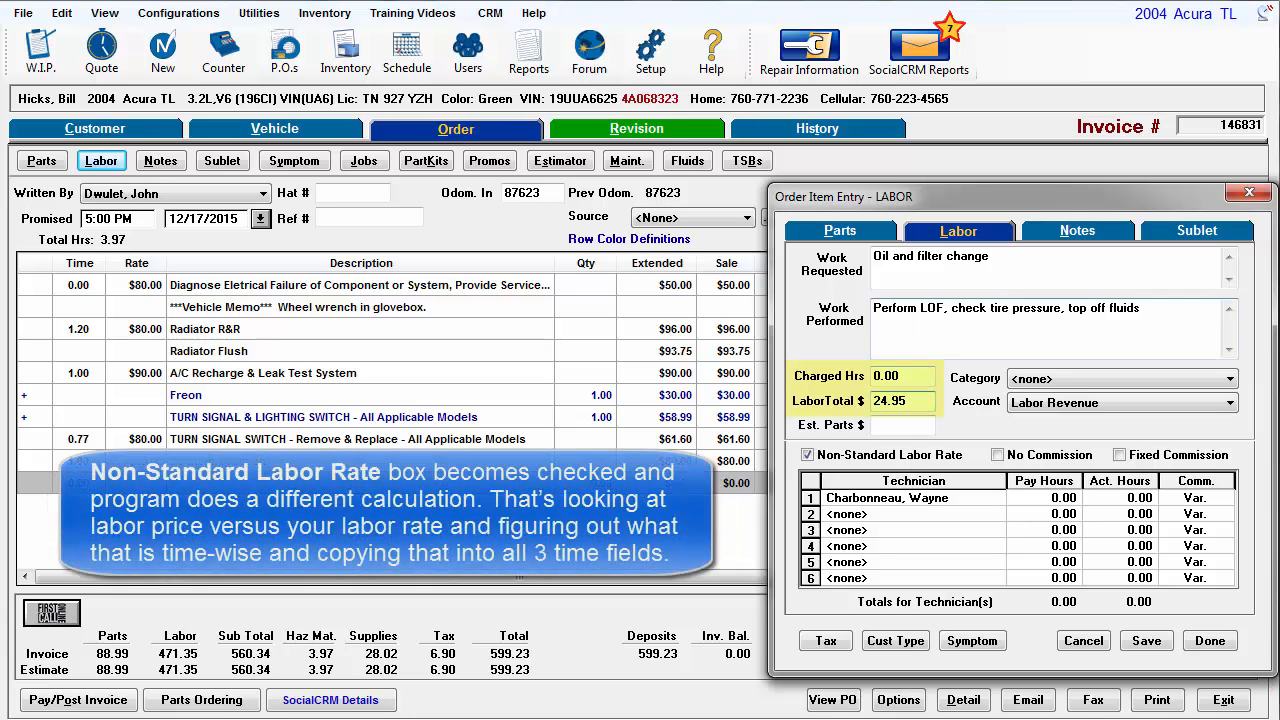
key(Tab)
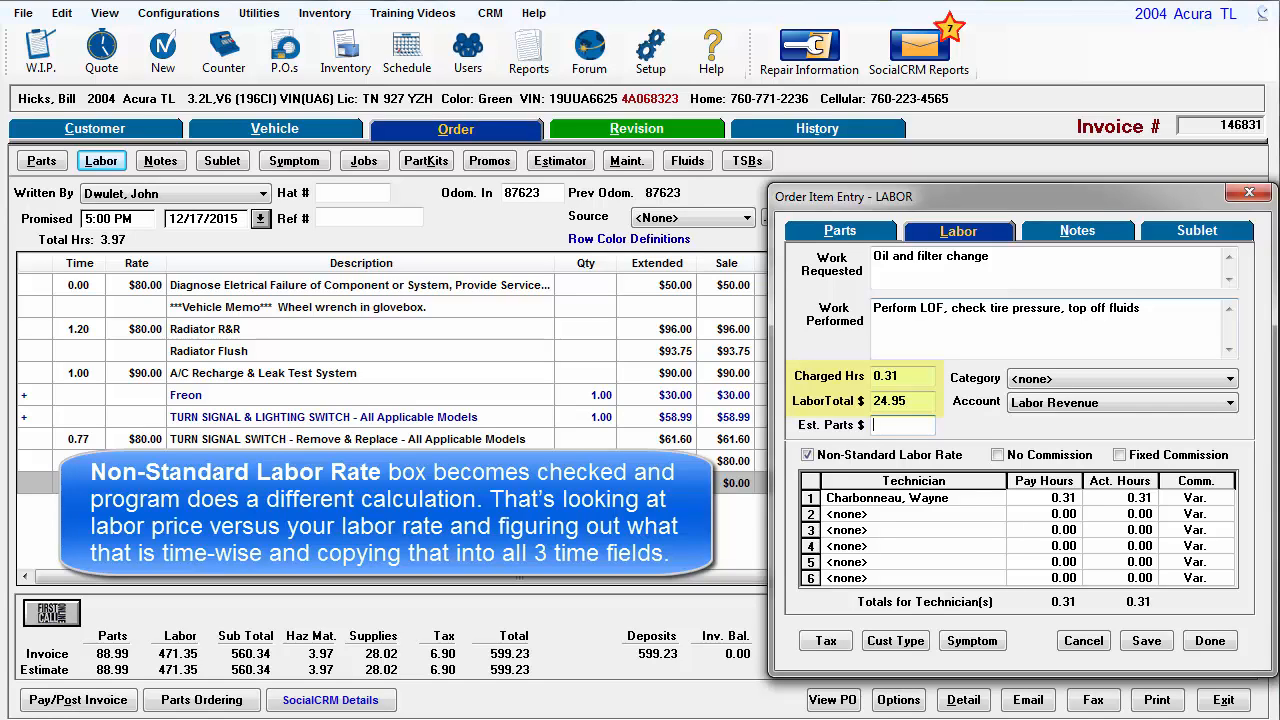
- Set the labor item's category to LOF (Lube, Oil, Filter)
key(Tab)
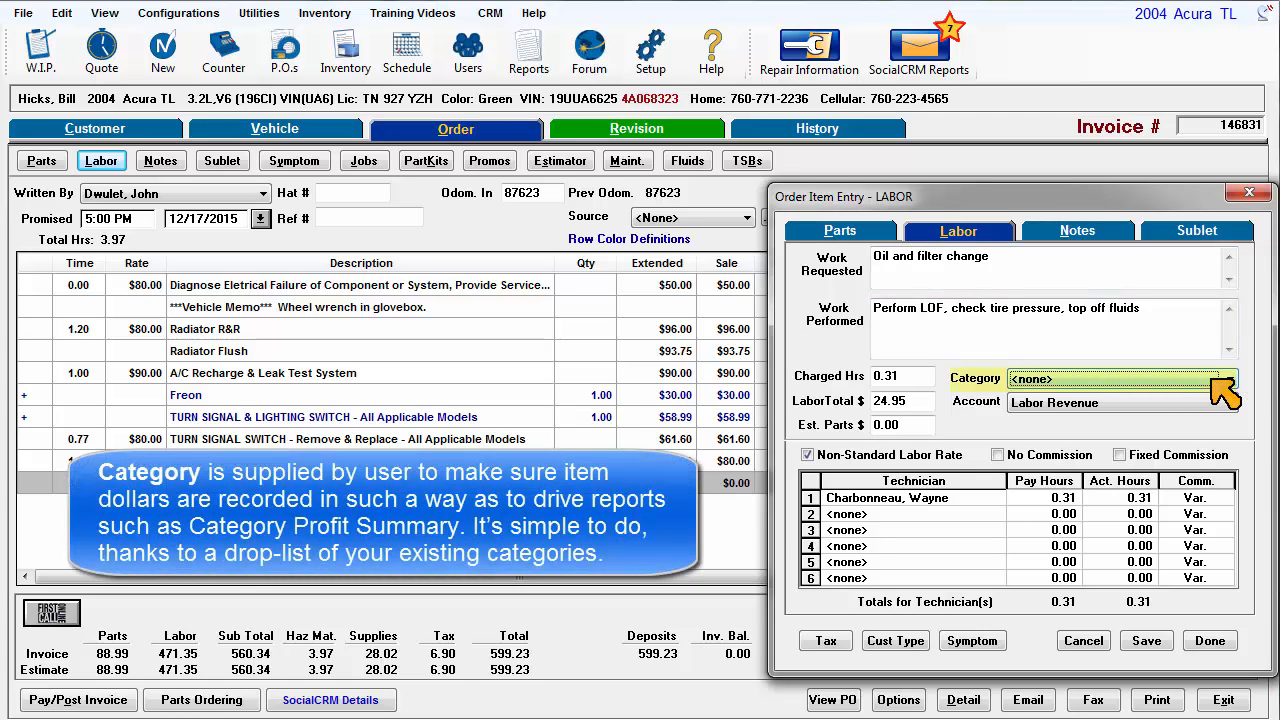
key(f)
key(l)
click(1214, 382)
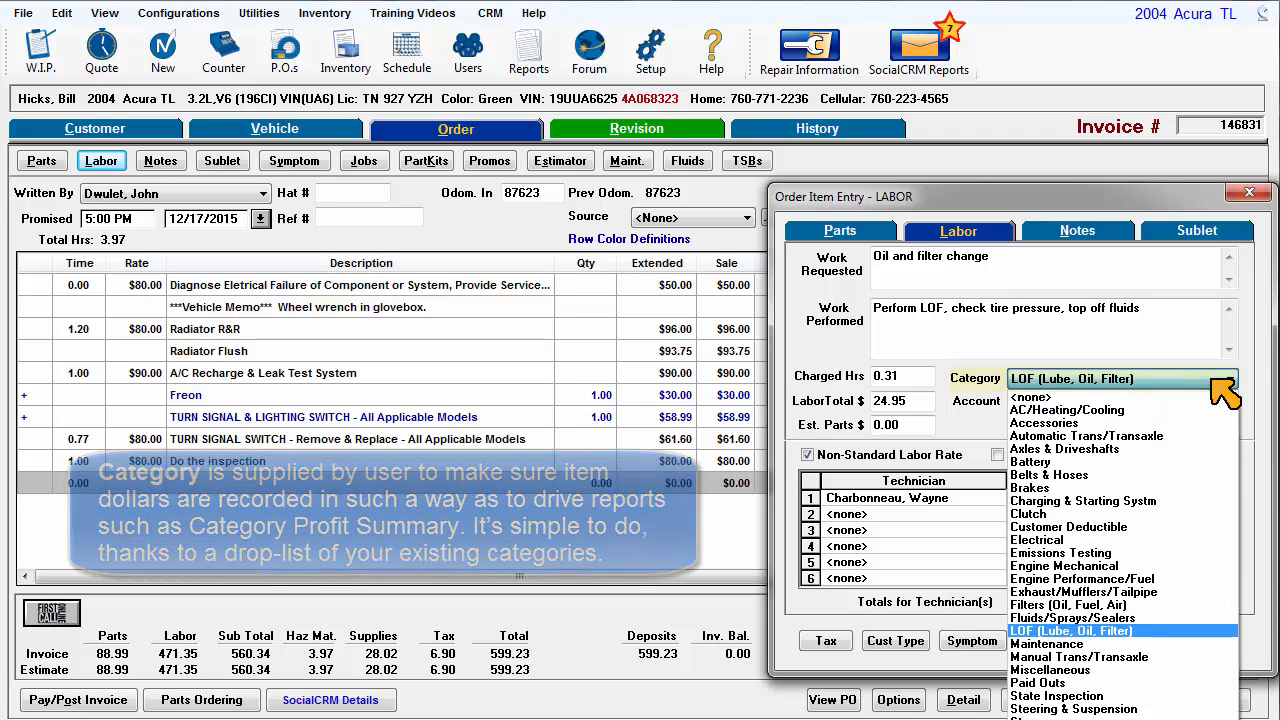
click(1214, 382)
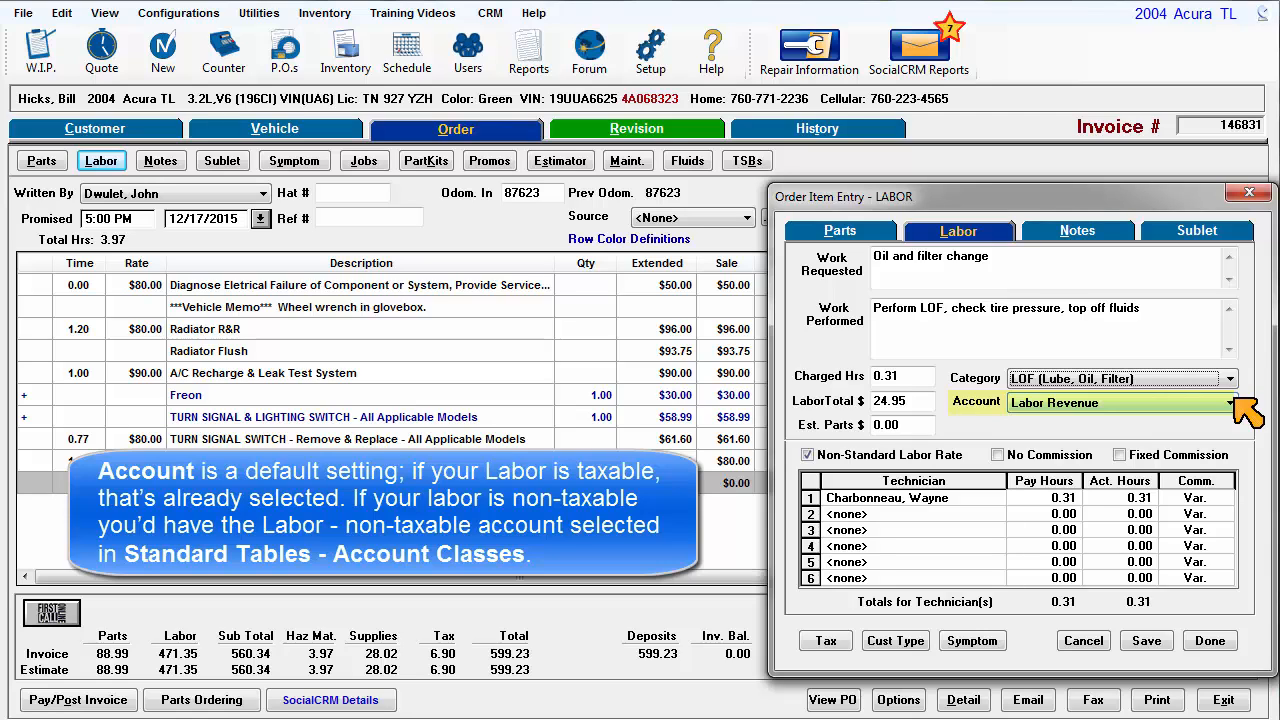
- Review the account choices and try switching on the Fixed Commission option, then switch it off
click(1230, 402)
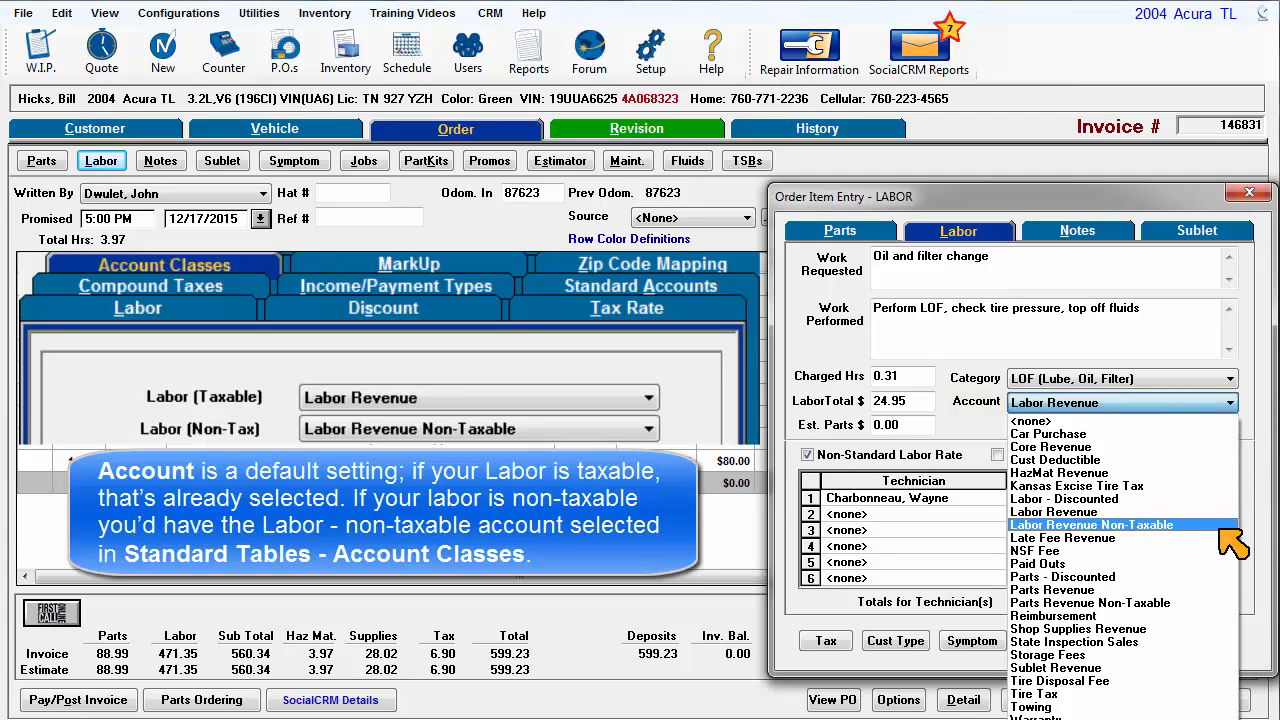
click(1237, 402)
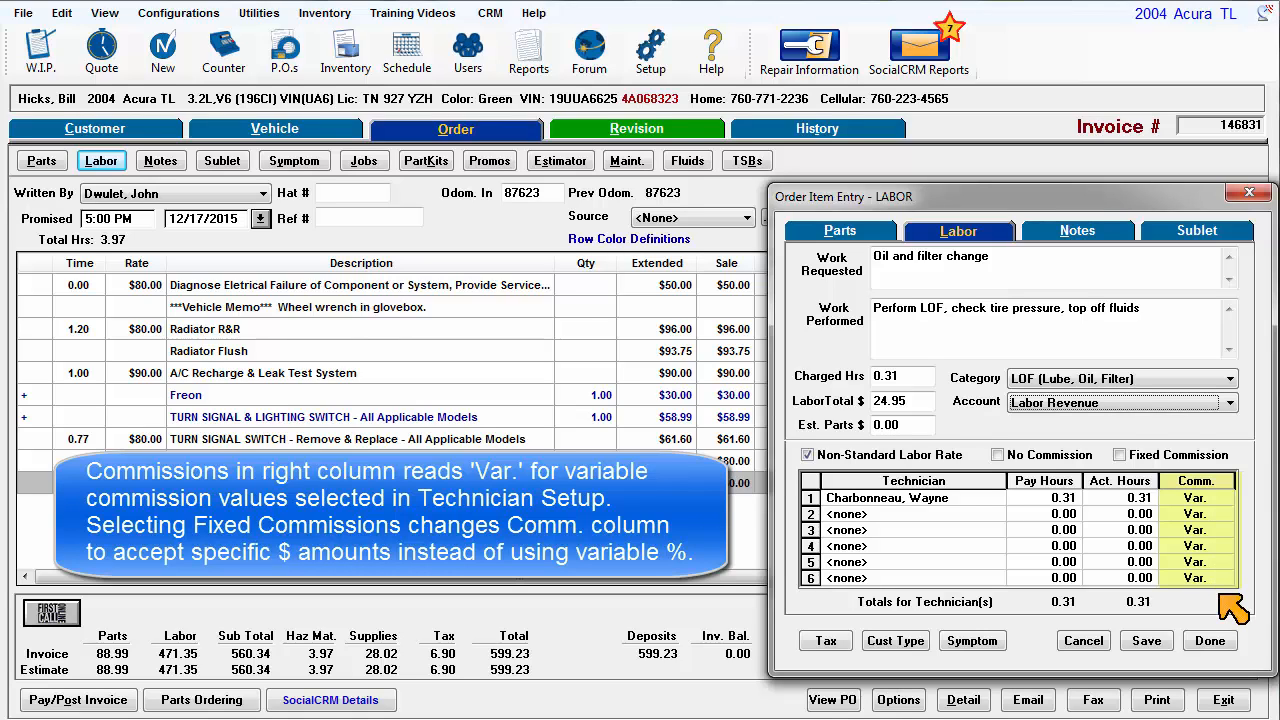
click(1122, 455)
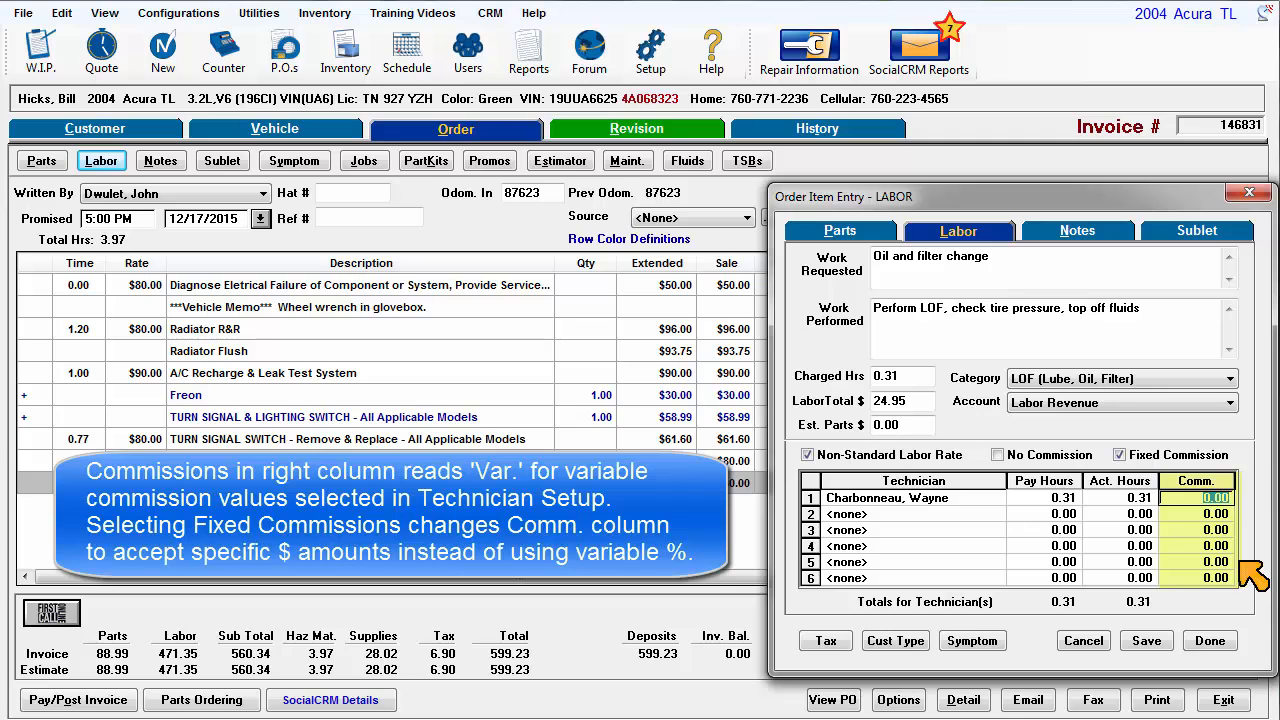
click(1120, 456)
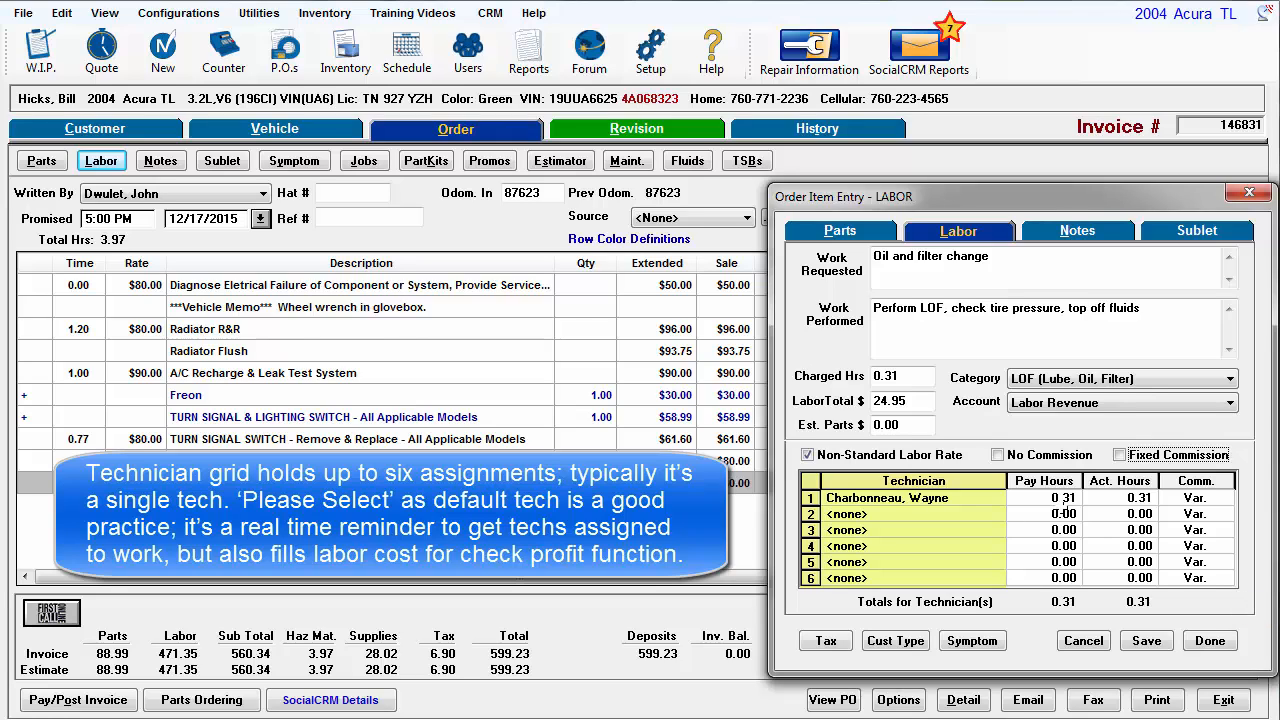
- Assign a second technician to row 2 of the technician grid
click(998, 498)
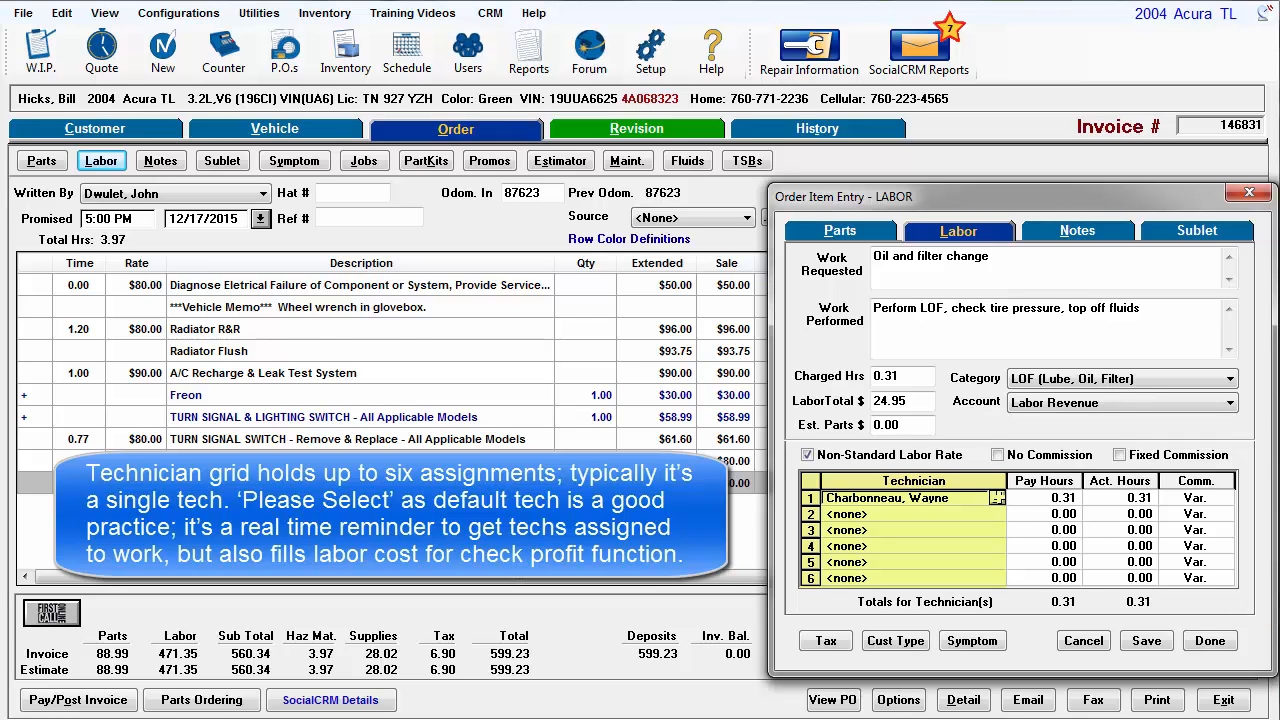
click(997, 497)
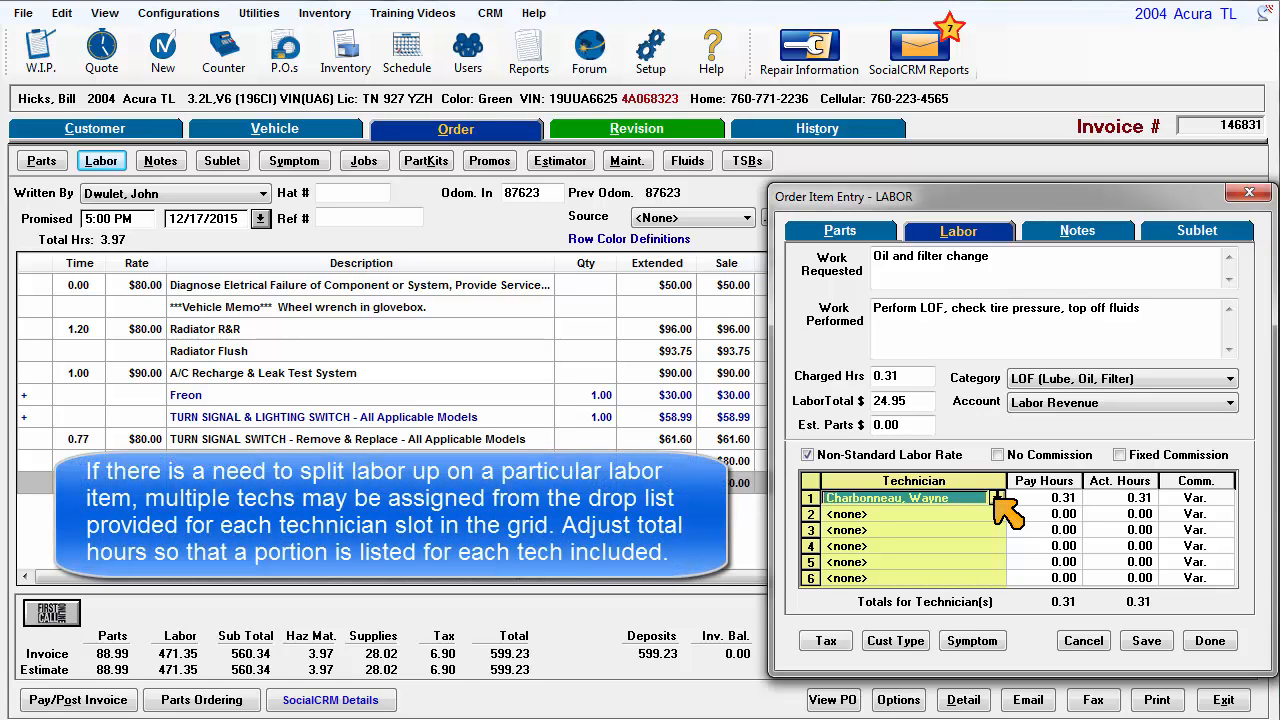
click(997, 513)
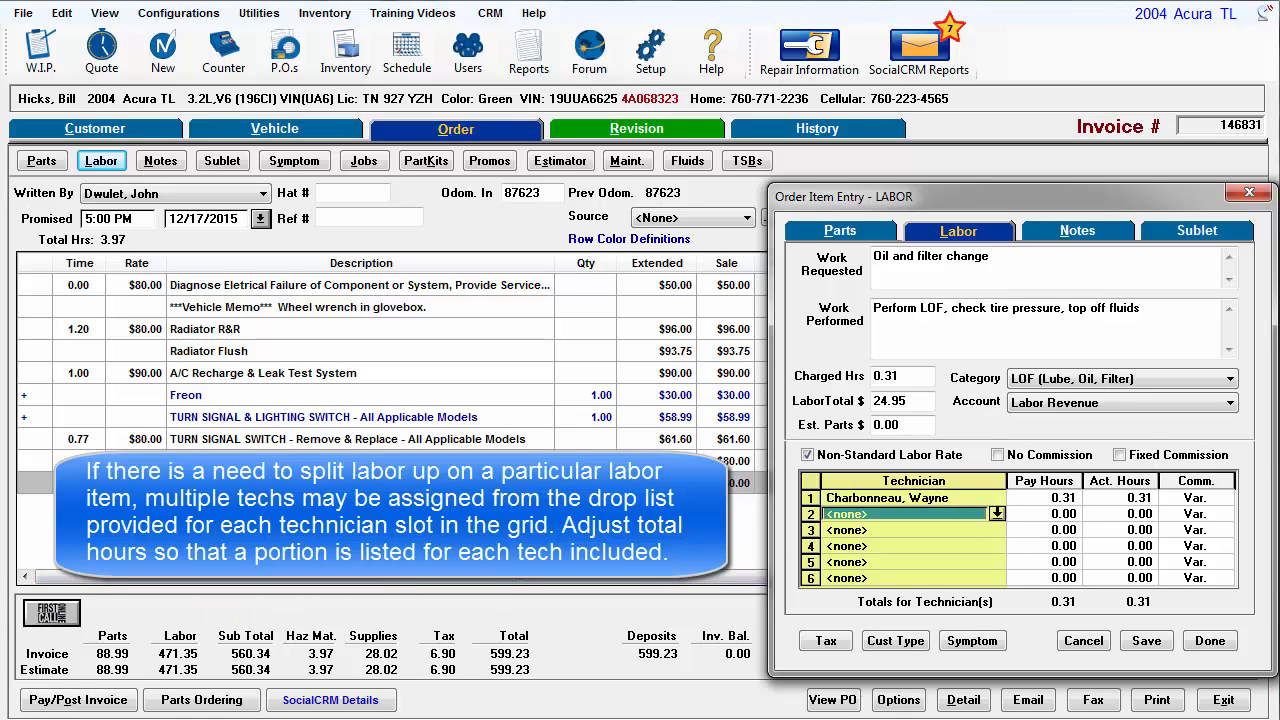
key(j)
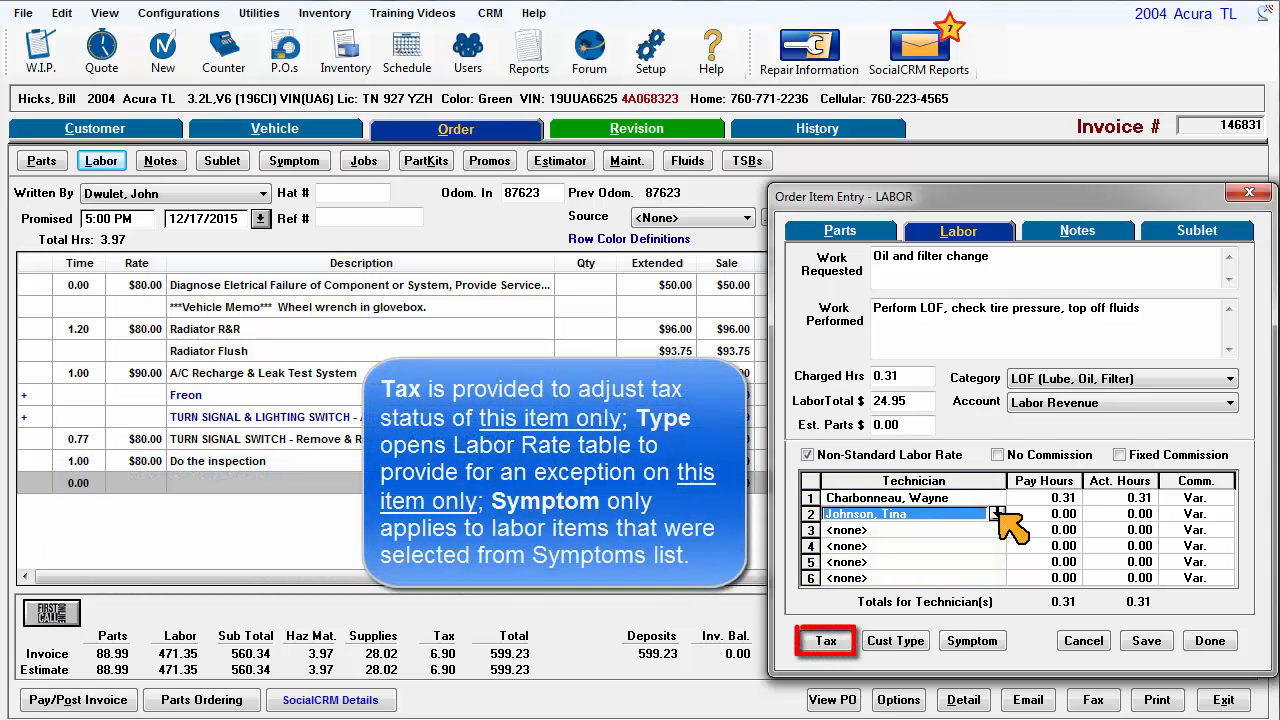
- Review the item's tax settings and the customer labor type rates without changing them
click(827, 638)
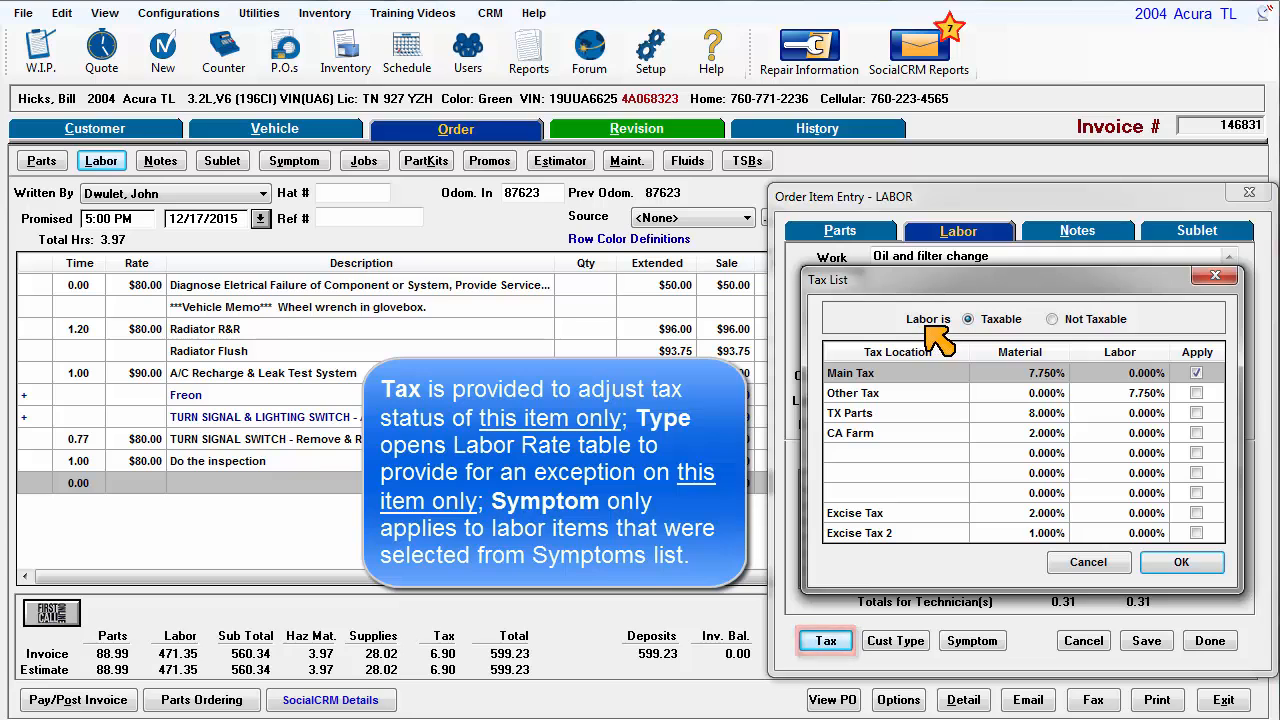
click(1090, 563)
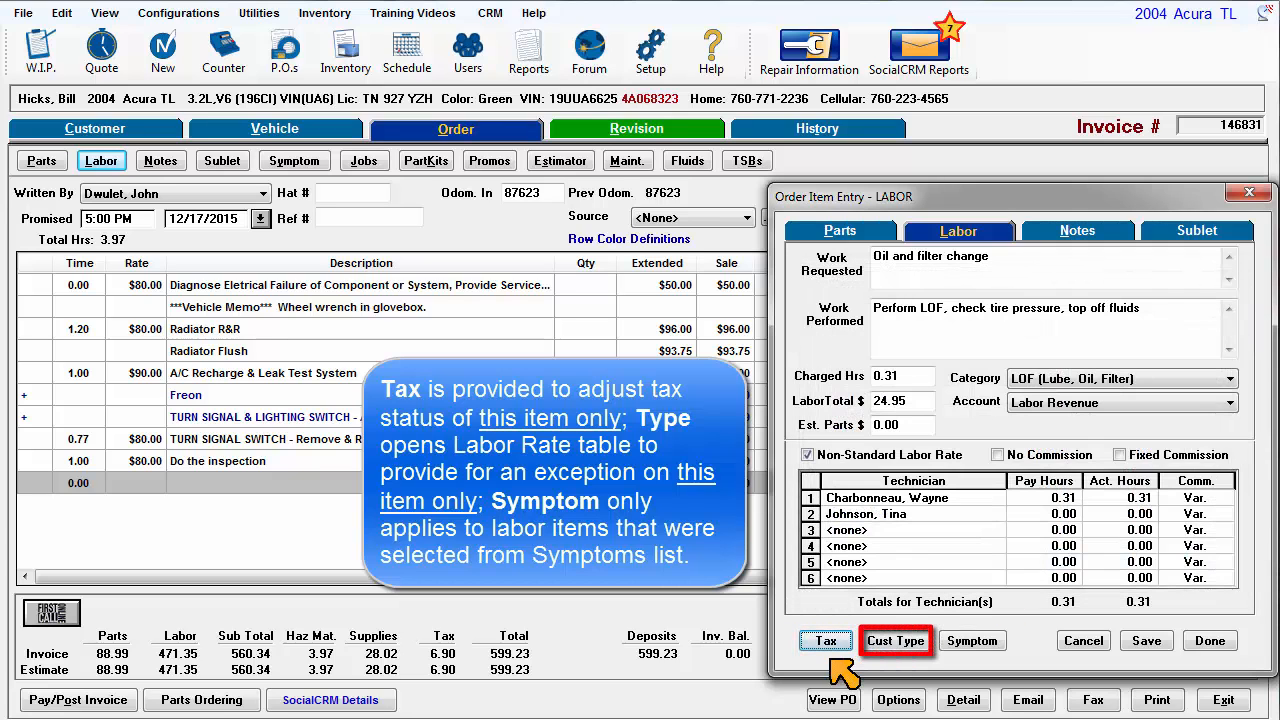
click(893, 642)
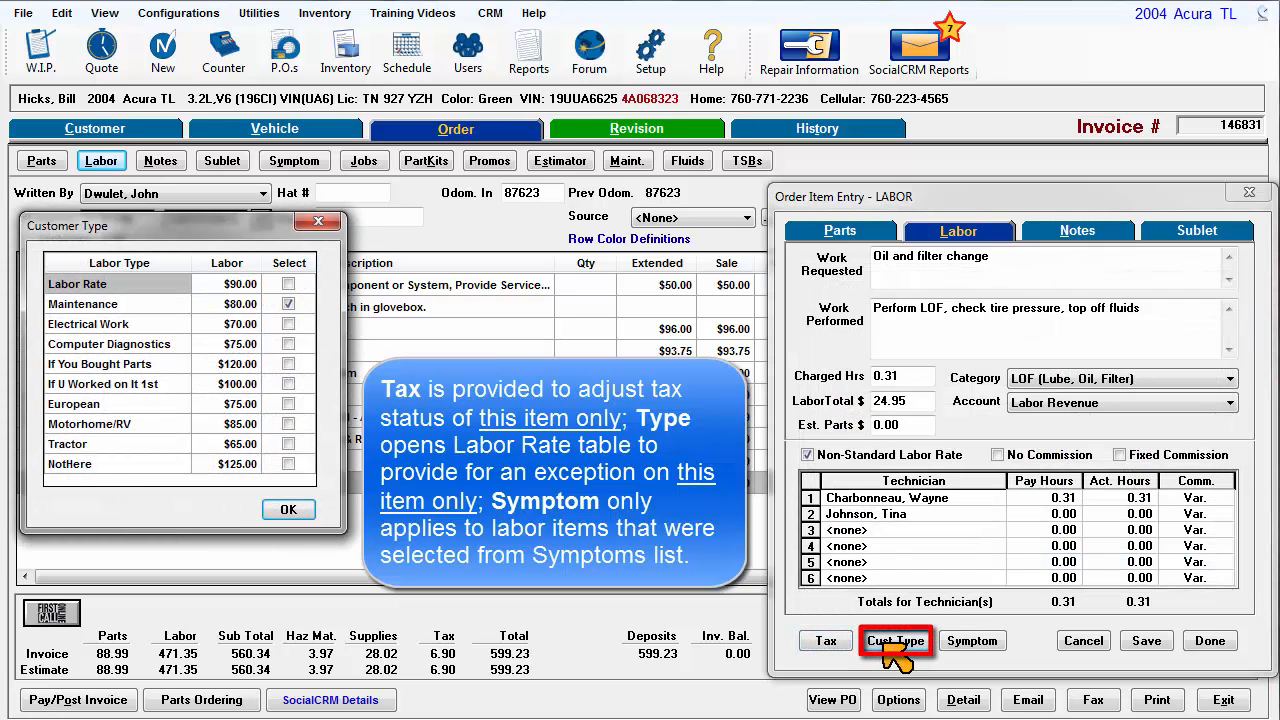
click(287, 512)
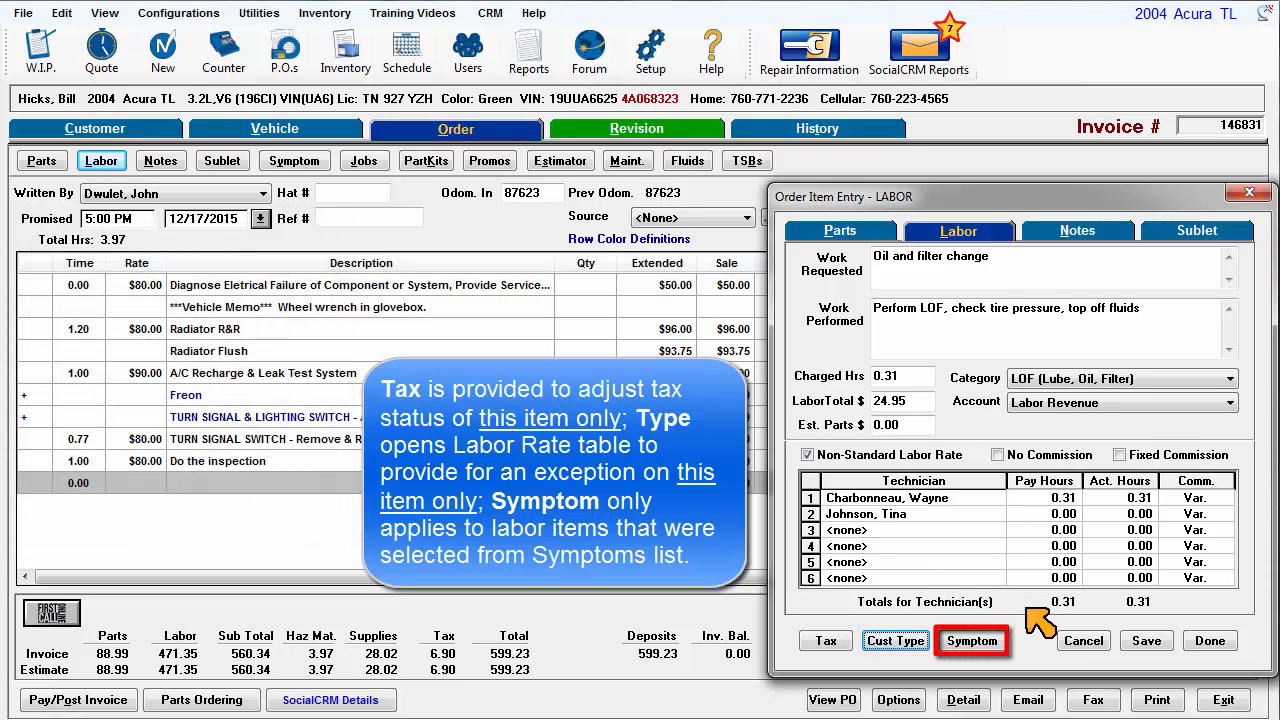